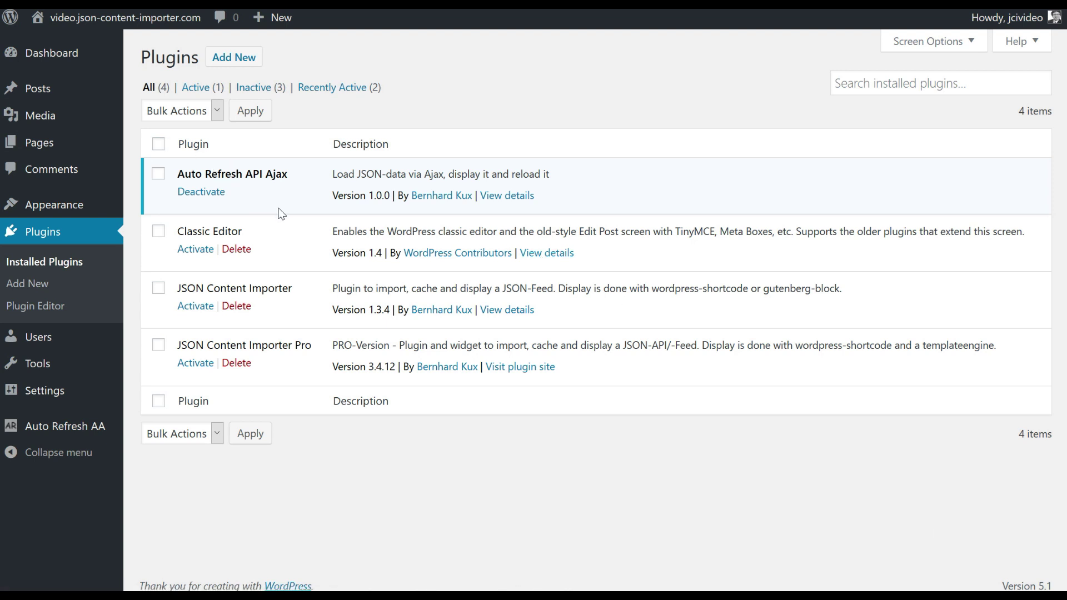
# Step: Open the Auto Refresh AA settings and view the example JSON feed, reloading it to see the date change
pyautogui.click(88, 428)
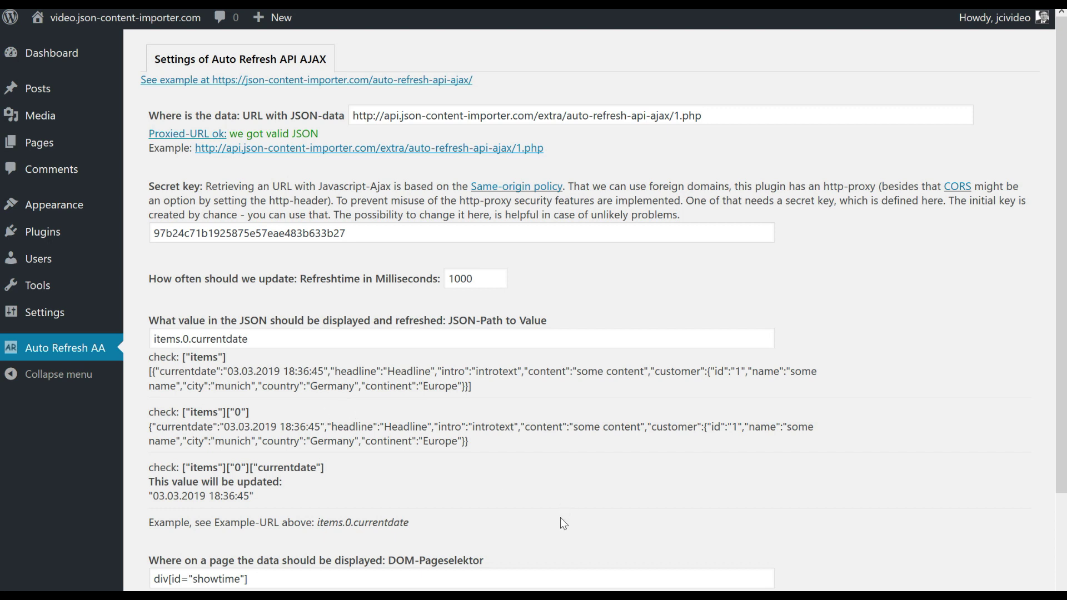
pyautogui.click(394, 154)
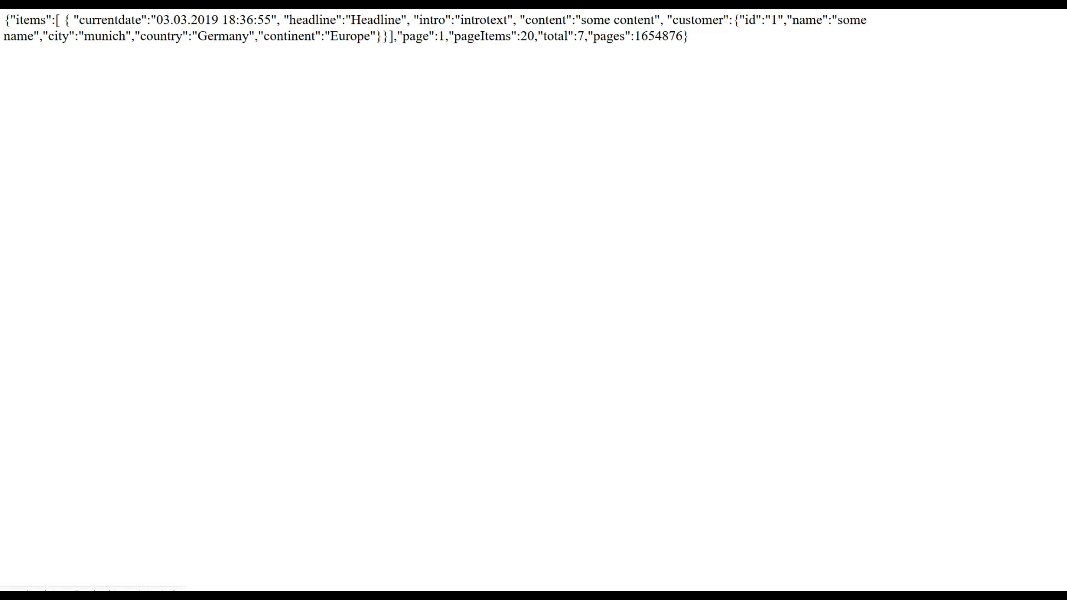
pyautogui.press('F5')
# Step: Close the feed, return to the Auto Refresh settings, and go to the Secret key field
pyautogui.hotkey('ctrl', 'w')
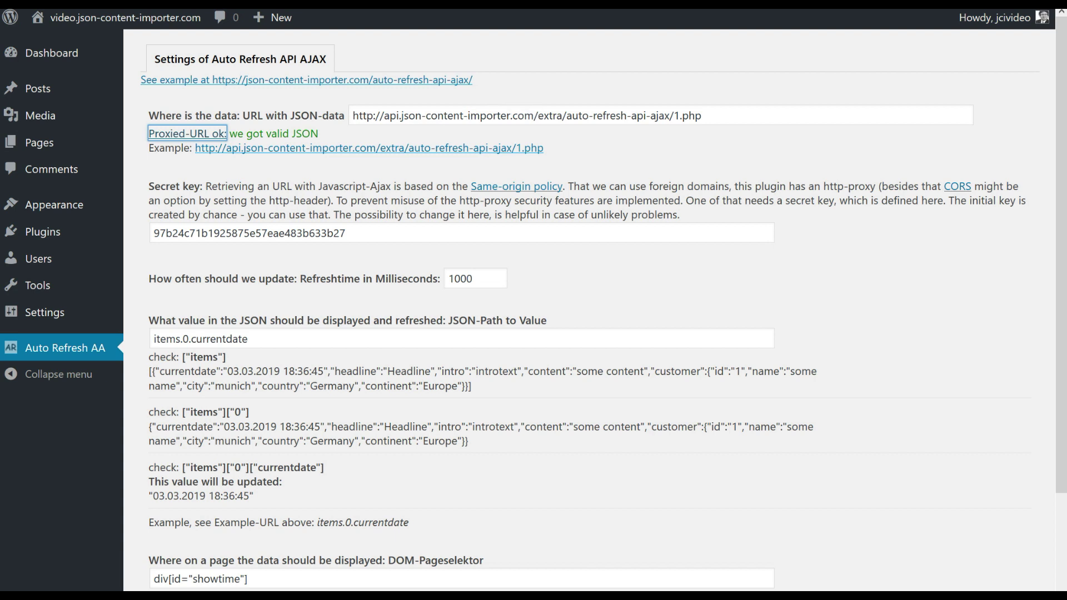
pyautogui.moveTo(83, 19)
pyautogui.click(299, 236)
# Step: Delete the existing Secret key and update the settings so a new key is generated
pyautogui.doubleClick(299, 236)
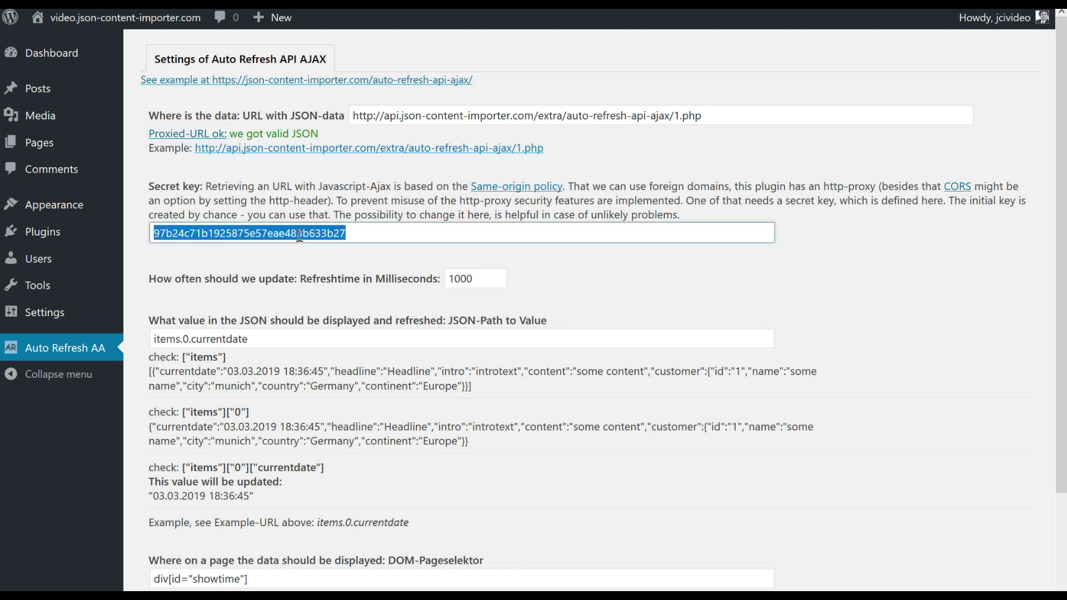
pyautogui.press('BackSpace')
pyautogui.scroll(-3, 295, 245)
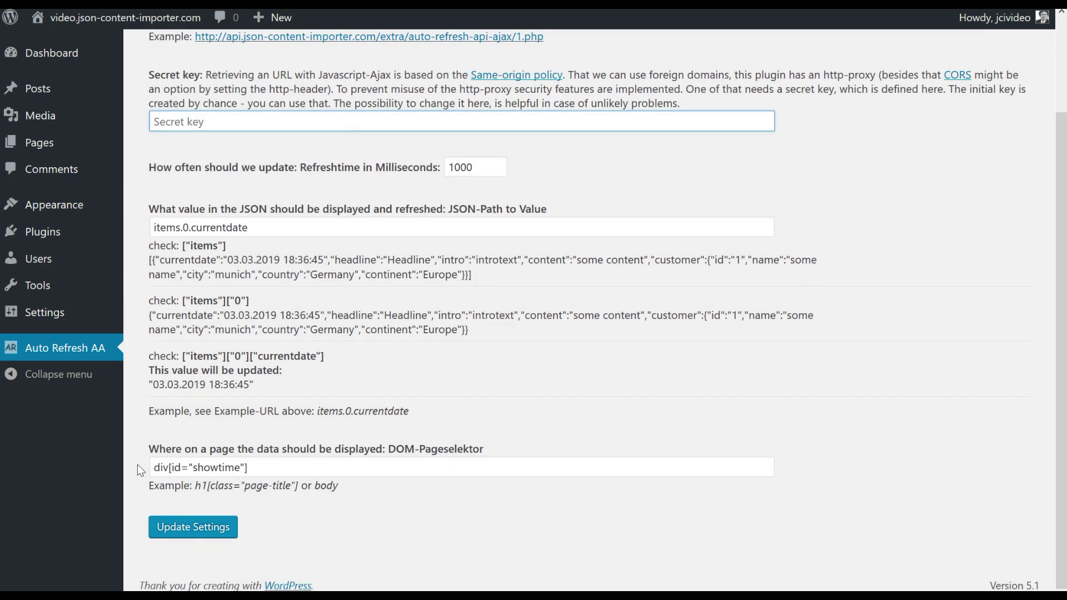
pyautogui.click(178, 543)
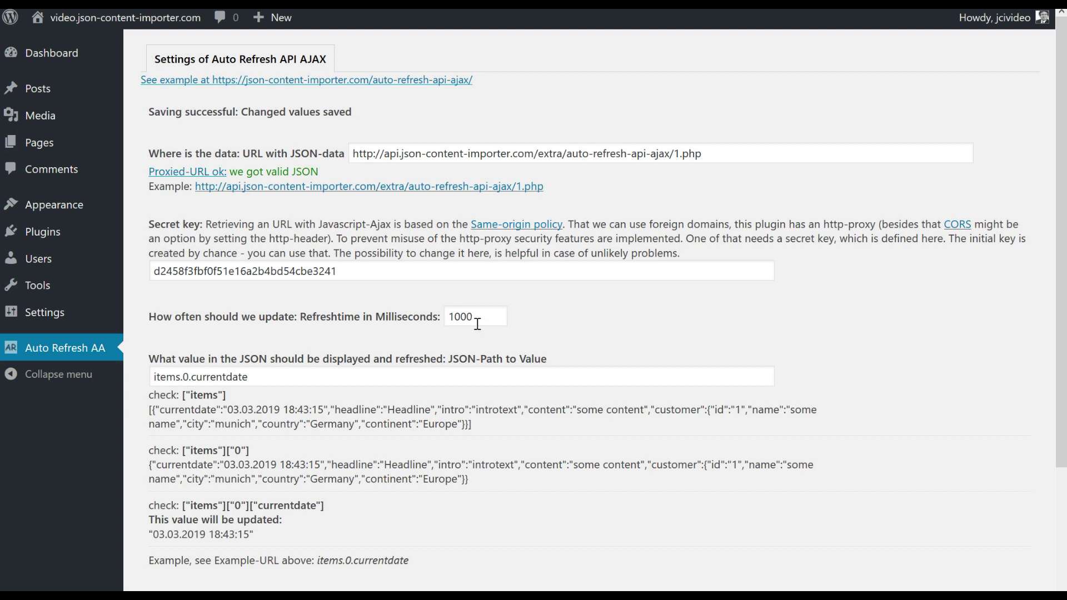
pyautogui.hotkey('shift', 'Tab')
pyautogui.hotkey('shift', 'Tab')
pyautogui.hotkey('shift', 'Tab')
pyautogui.hotkey('shift', 'Tab')
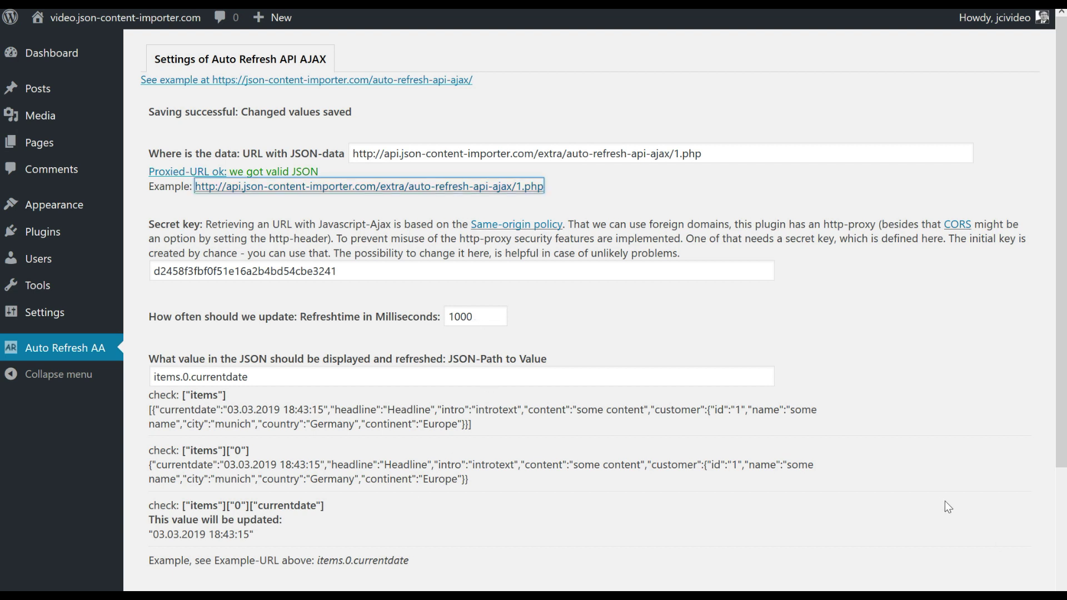
pyautogui.scroll(-1, 942, 510)
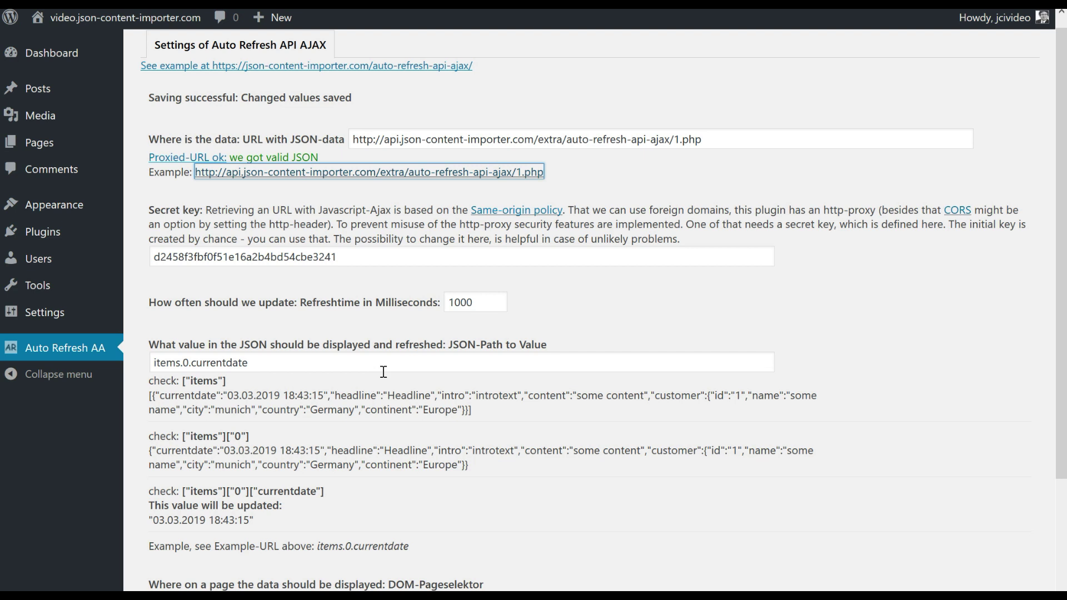
pyautogui.moveTo(389, 363); pyautogui.dragTo(53, 332)
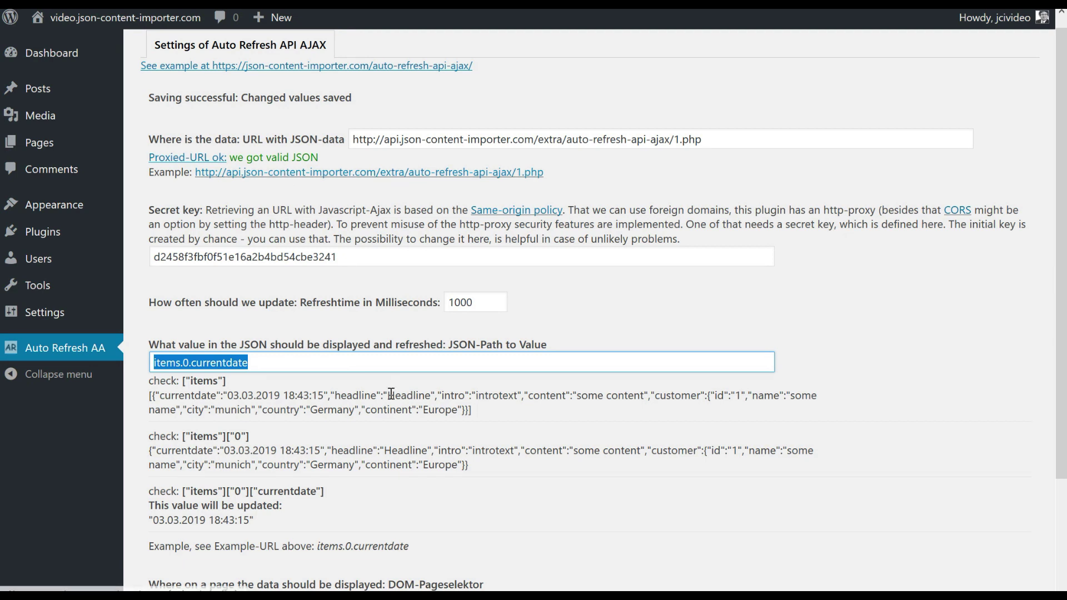
pyautogui.click(205, 362)
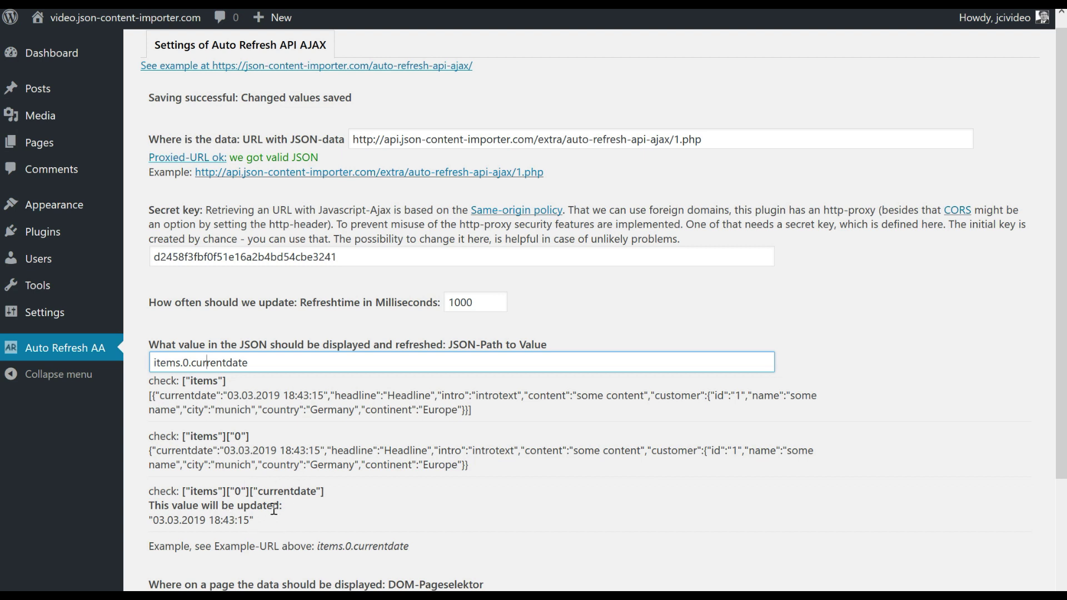
# Step: Append 1 to the items.0.currentdate JSON-Path and save to trigger the not-found warning
pyautogui.click(274, 358)
pyautogui.write('1')
pyautogui.click(1063, 525)
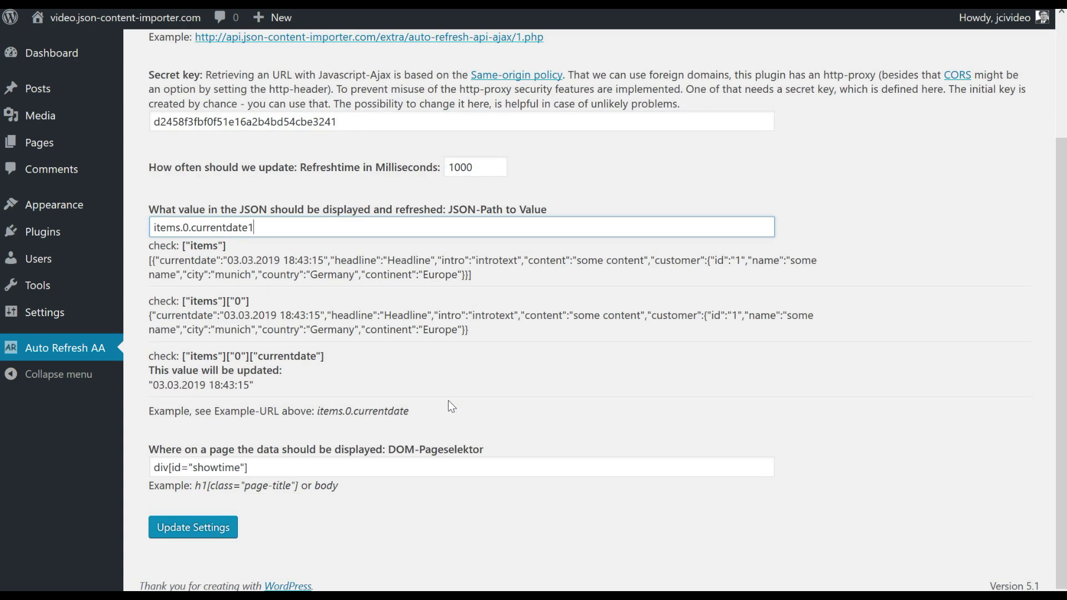
pyautogui.click(209, 530)
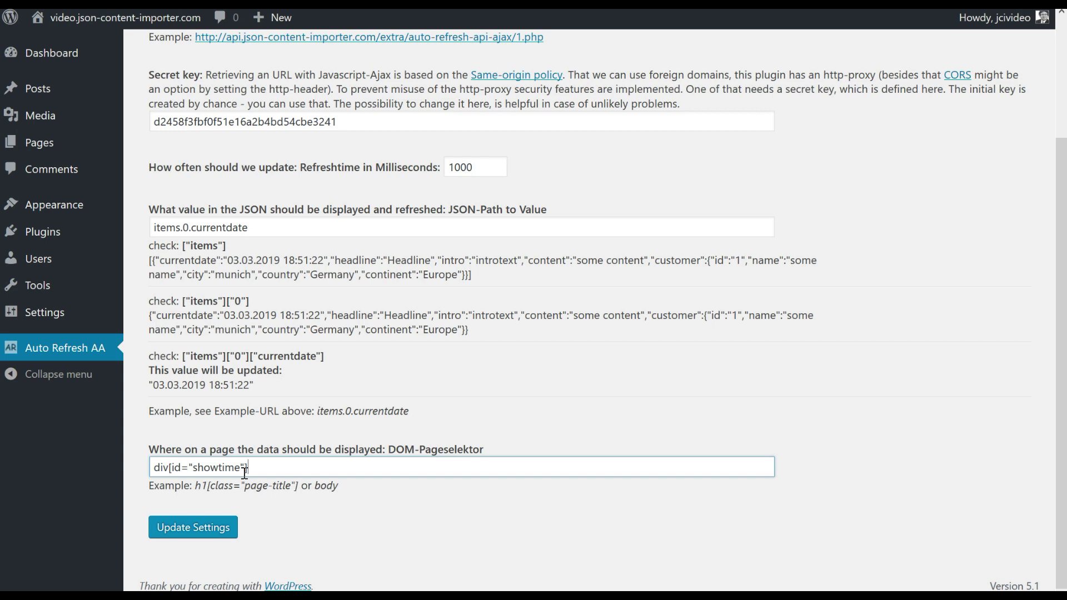
pyautogui.write(']')
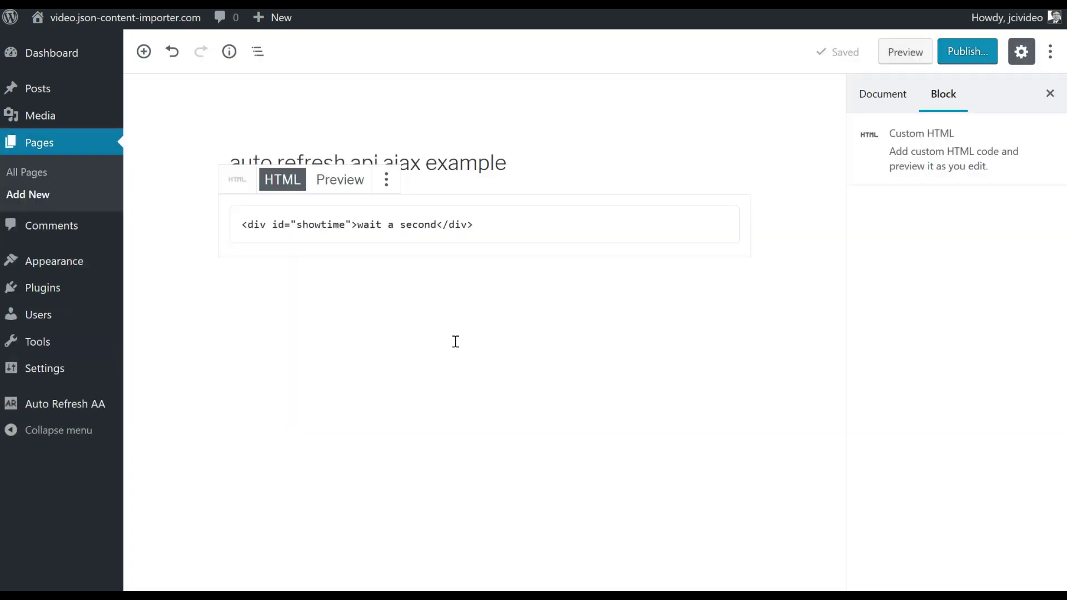
# Step: Check the div[id="showtime"] selector that shows the refreshing date on the example page
pyautogui.moveTo(322, 275)
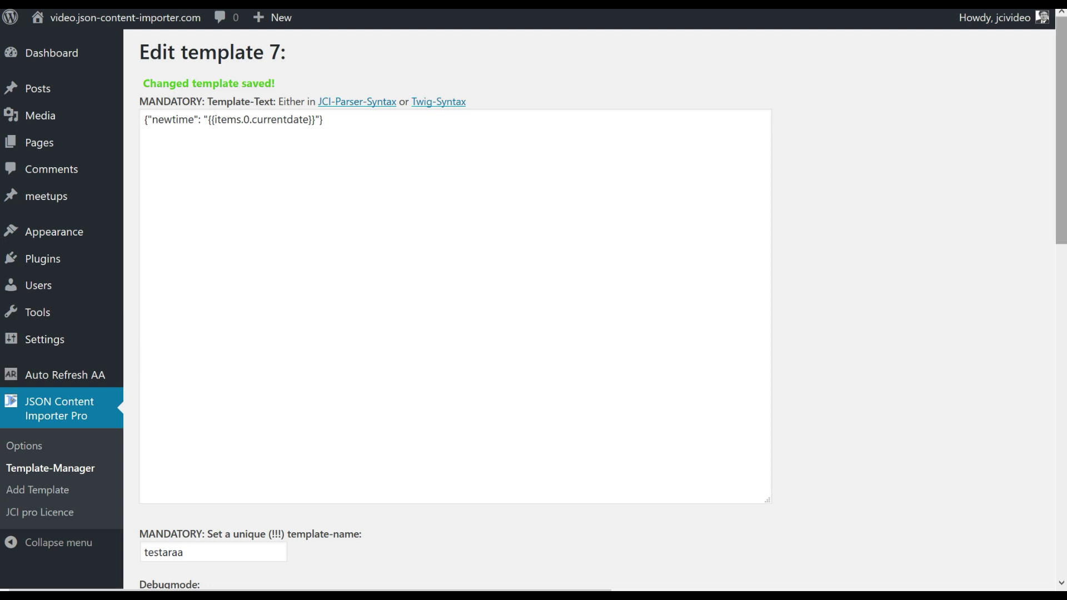
# Step: Review template 7 'testaraa' saved as {"newtime": "{{items.0.currentdate}}"} in the Template-Manager
pyautogui.click(1061, 196)
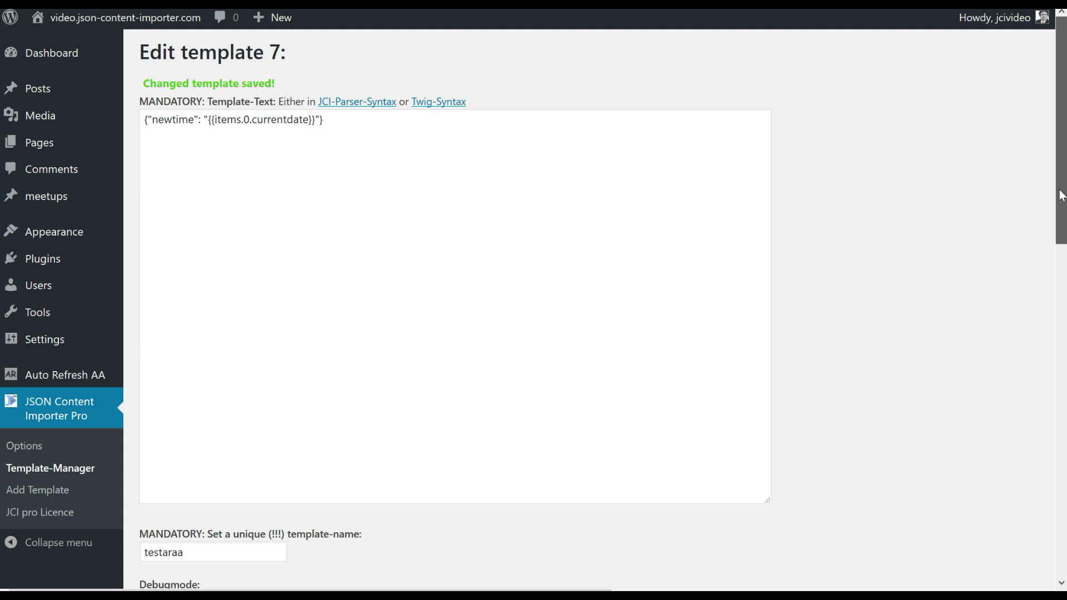
# Step: Scroll the template page and open the json feed page showing the newtime output
pyautogui.moveTo(1061, 196); pyautogui.dragTo(1061, 340)
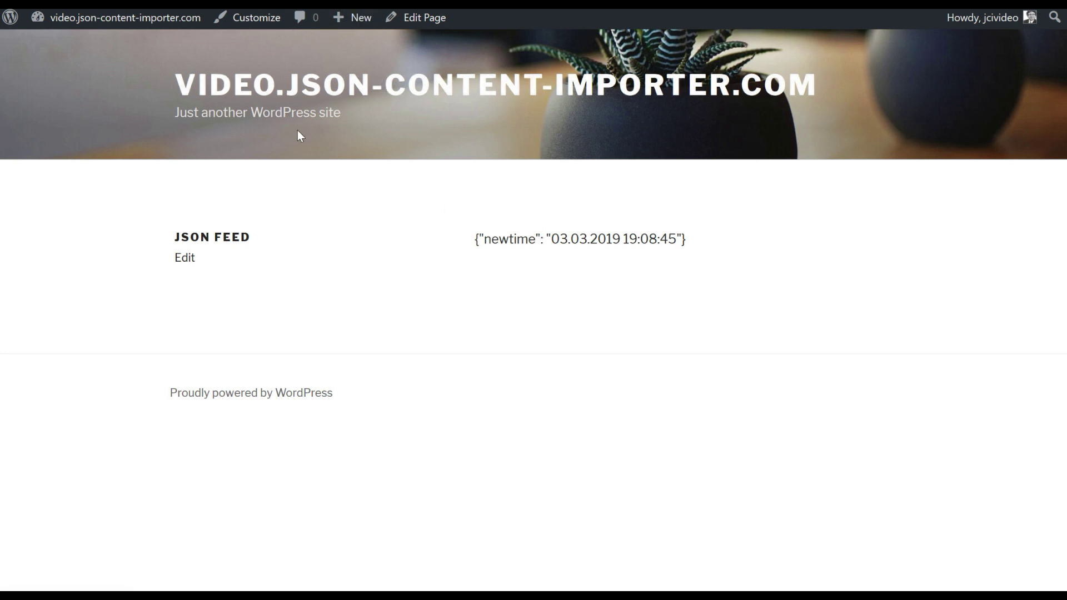
# Step: Reload the json feed page for a fresh newtime value and append &showjson to its URL
pyautogui.click(122, 17)
pyautogui.press('F5')
pyautogui.hotkey('ctrl', 'l')
pyautogui.write('&sho')
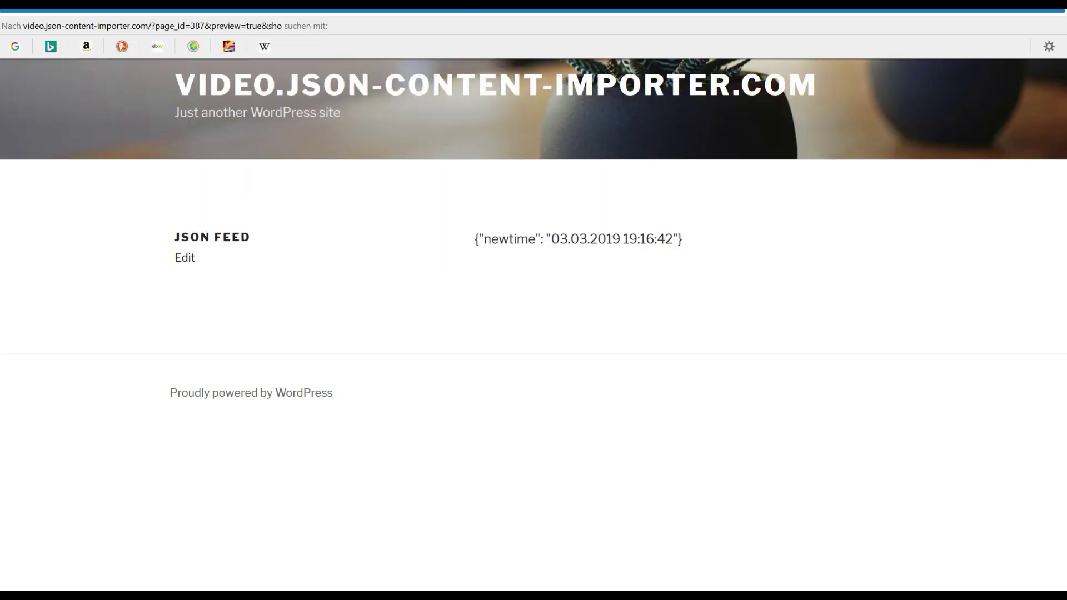
pyautogui.write('w')
pyautogui.write('json')
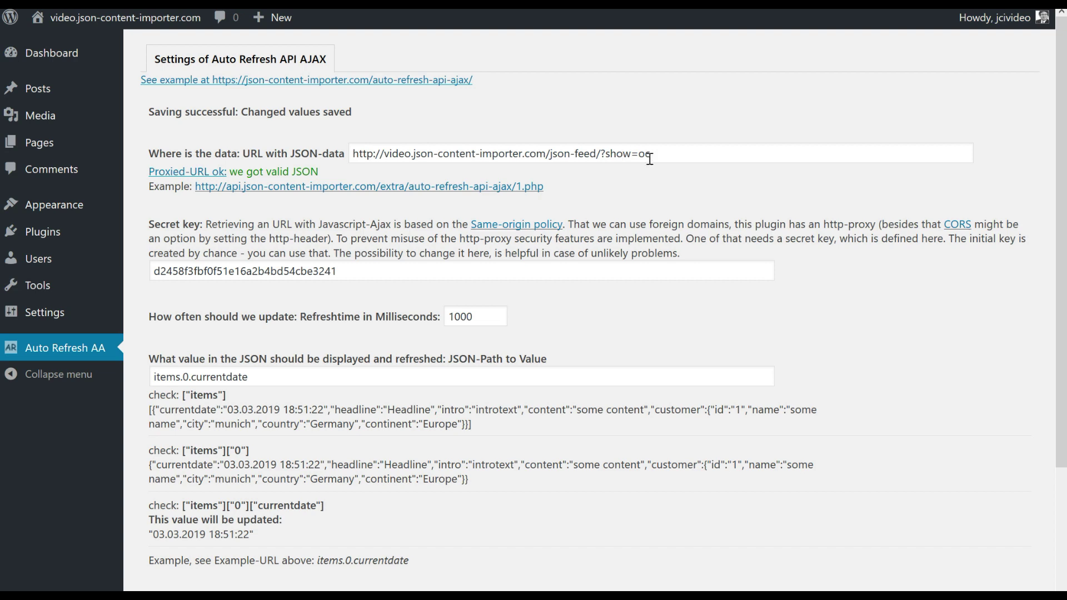
# Step: Save the json-feed/?show=oc data URL, then change the JSON-Path to newtime and save again
pyautogui.scroll(-3, 291, 392)
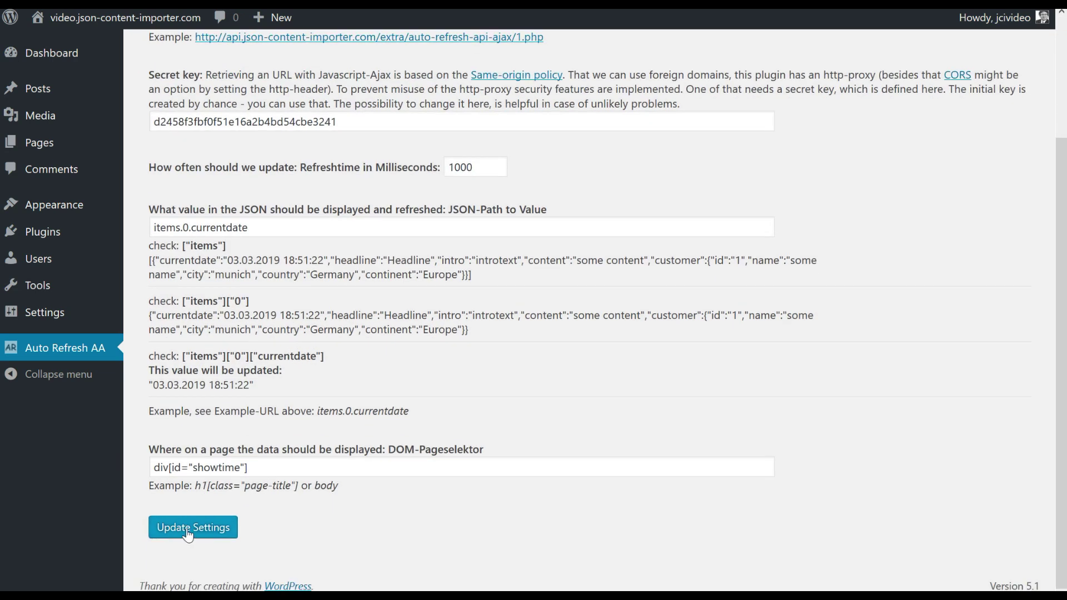
pyautogui.click(188, 528)
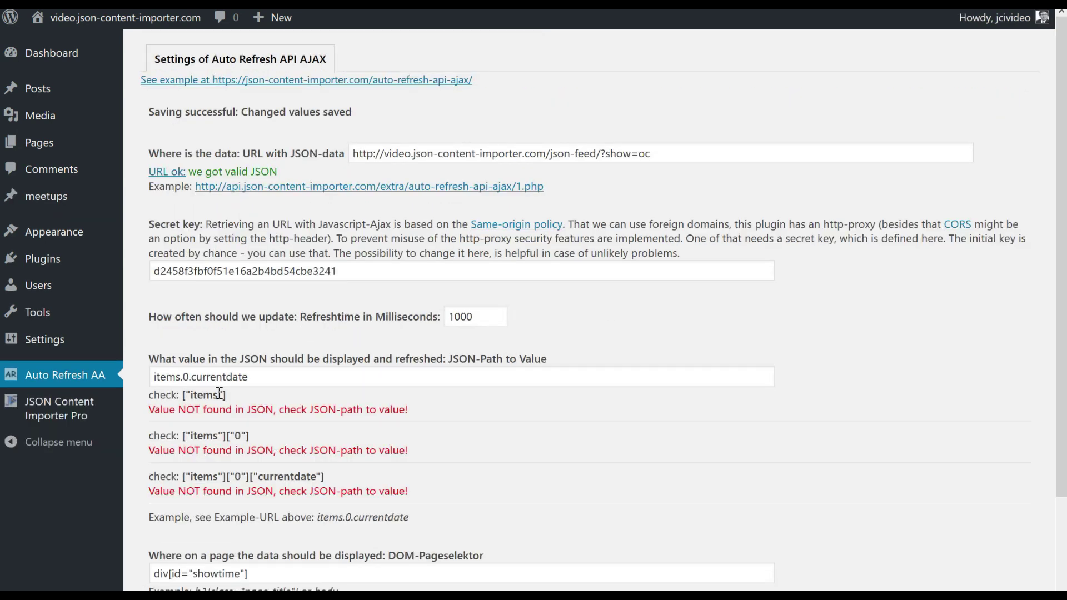
pyautogui.moveTo(265, 376); pyautogui.dragTo(101, 378)
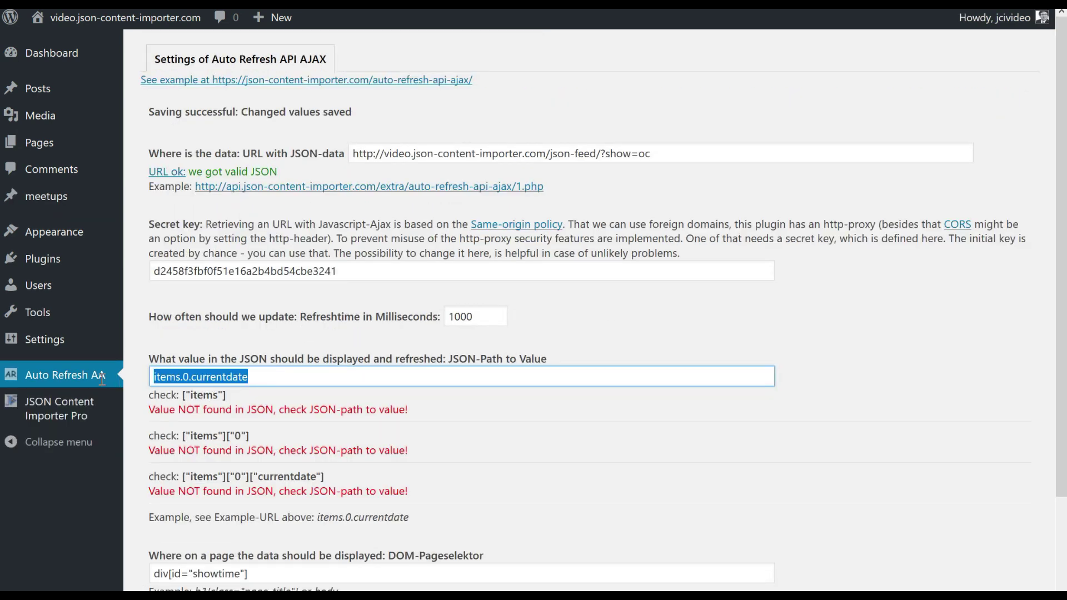
pyautogui.write('newtime')
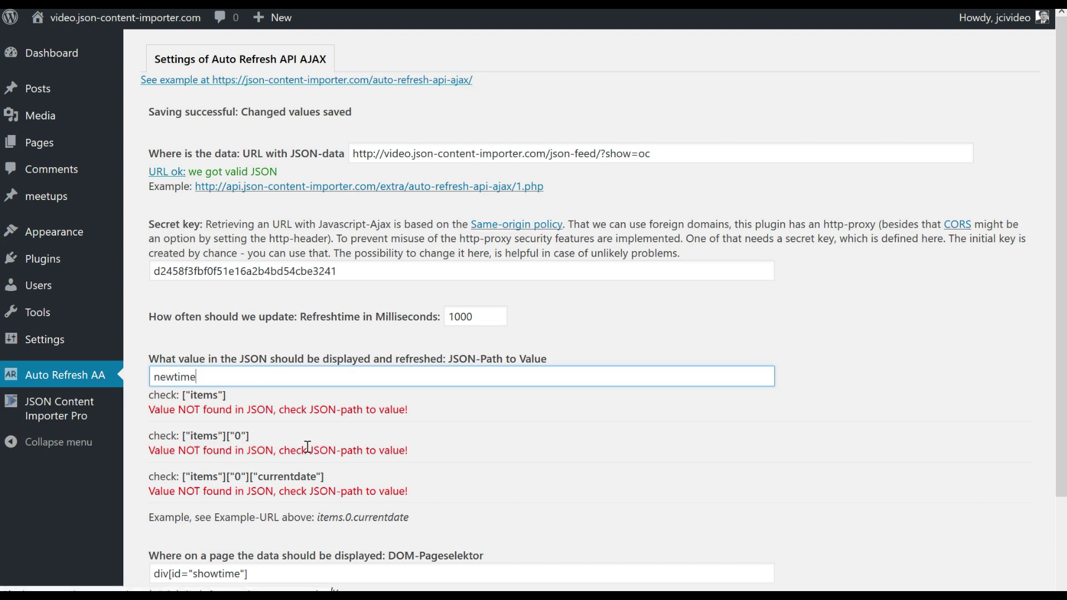
pyautogui.scroll(-3, 547, 462)
pyautogui.click(197, 537)
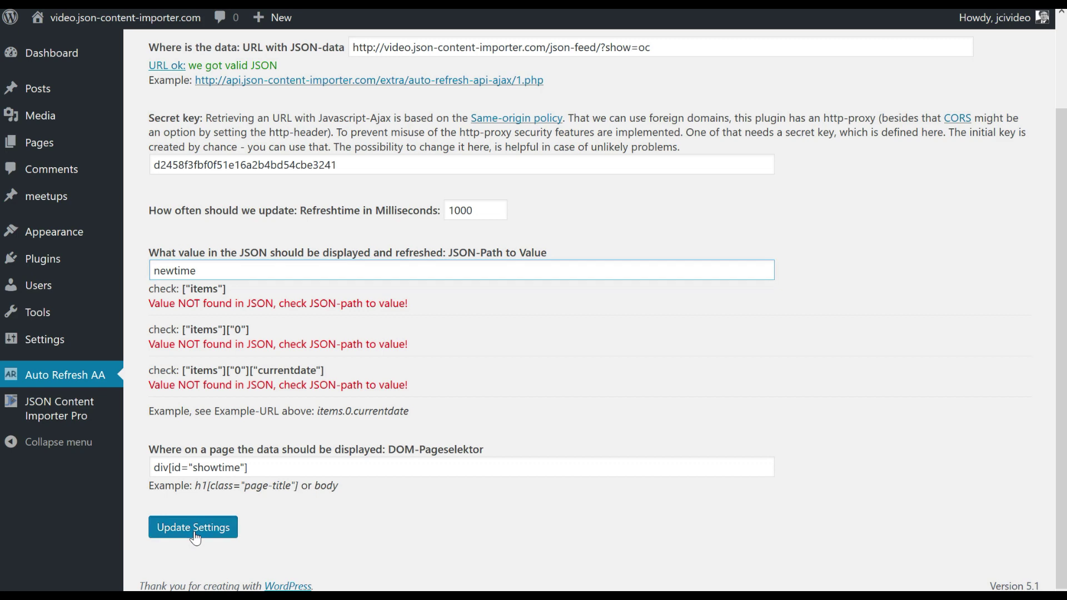